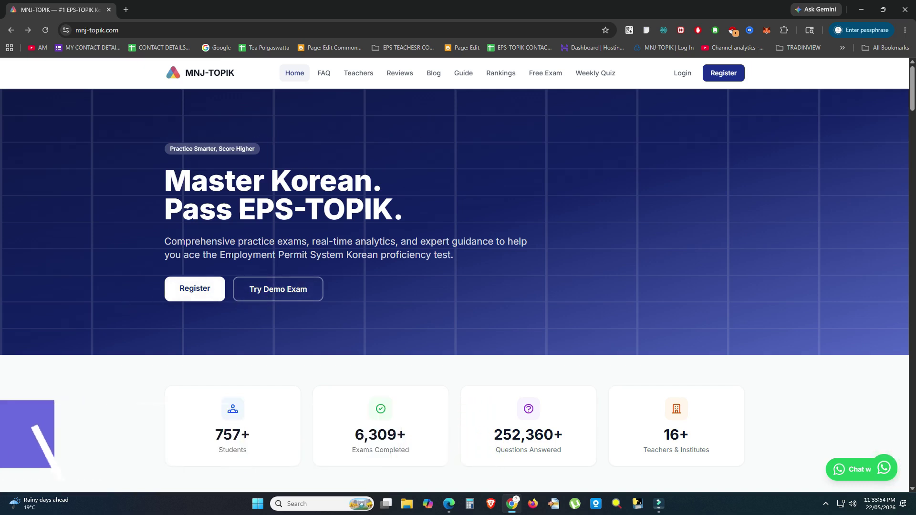
# Step: Open the registration form and keep the account type set to Student
pyautogui.click(200, 295)
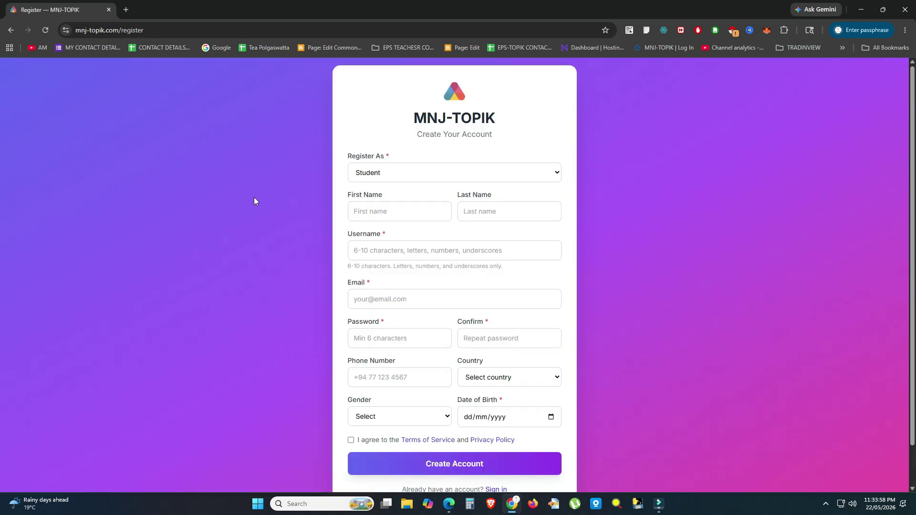
pyautogui.click(419, 176)
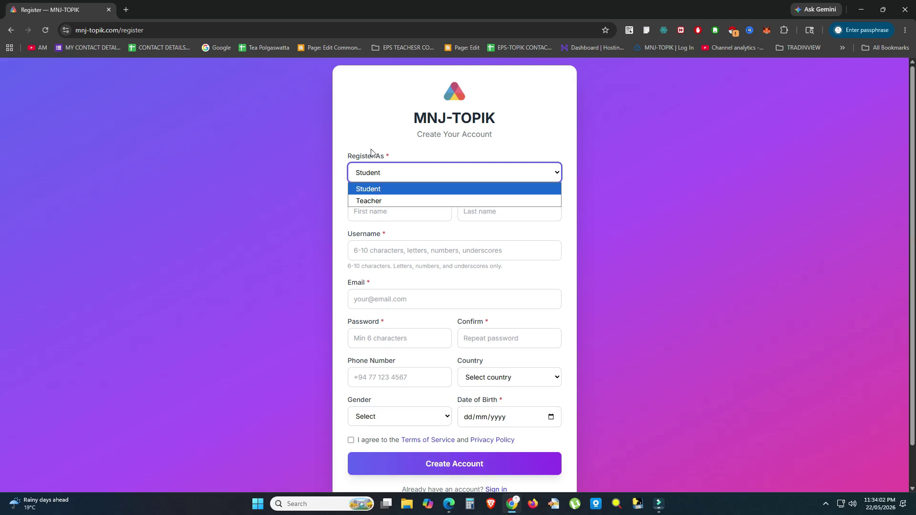
pyautogui.click(368, 125)
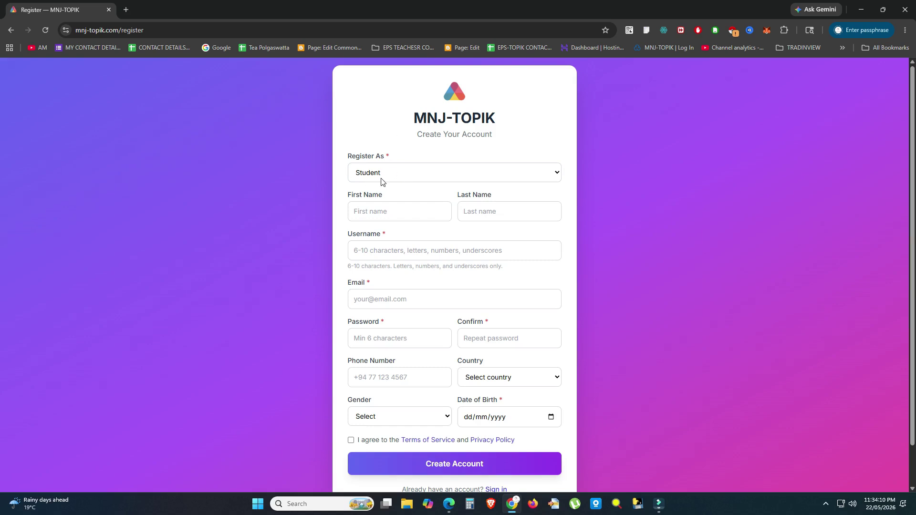
# Step: Fill in the student's first name, last name, username and e-mail address
pyautogui.click(390, 210)
pyautogui.write('test')
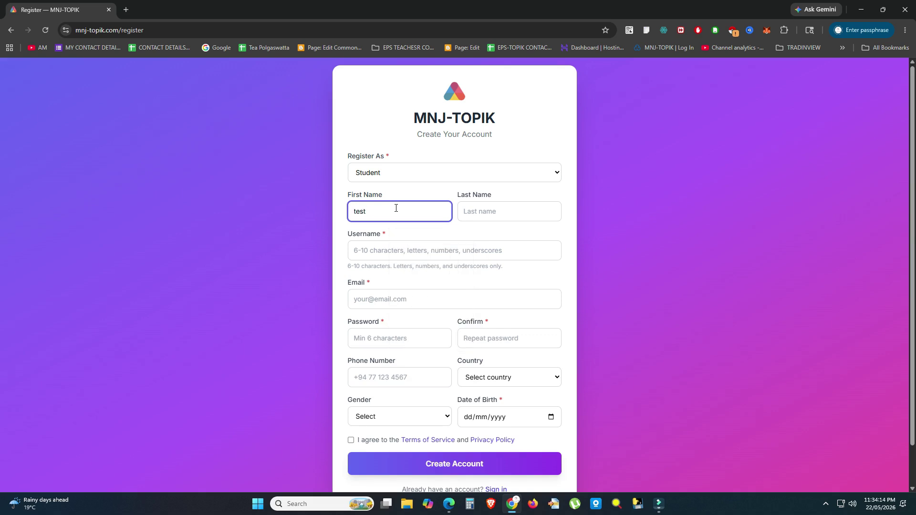
pyautogui.click(486, 209)
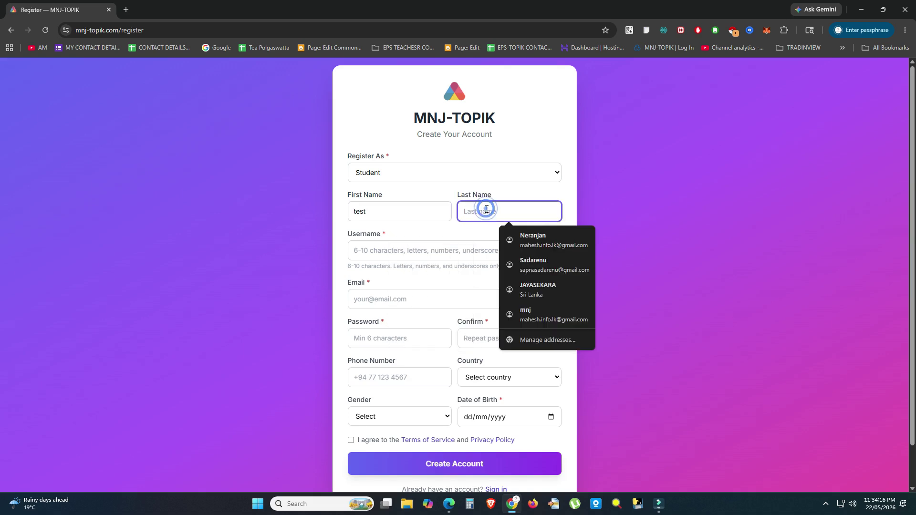
pyautogui.write('test2')
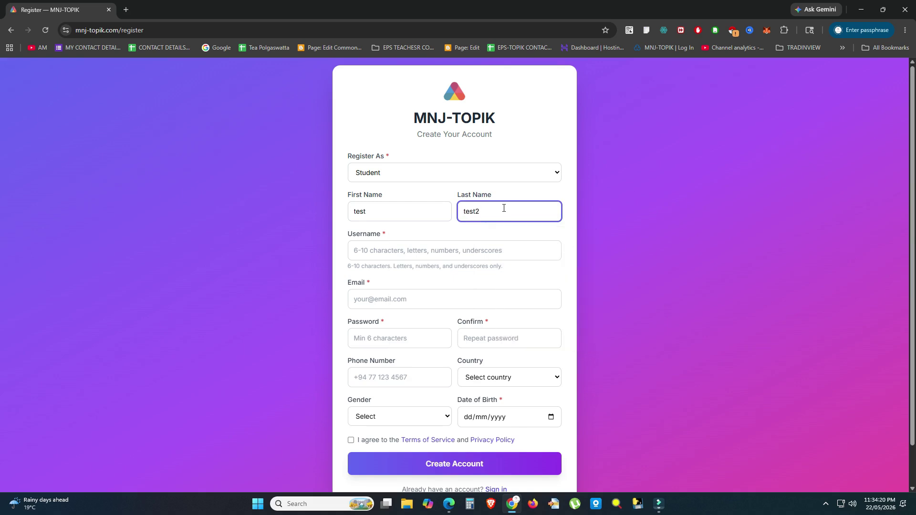
pyautogui.click(380, 248)
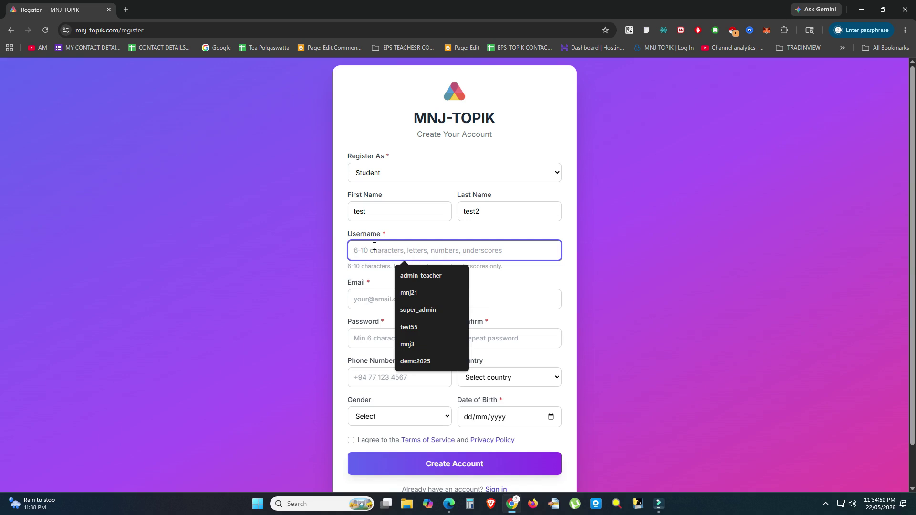
pyautogui.write('test65')
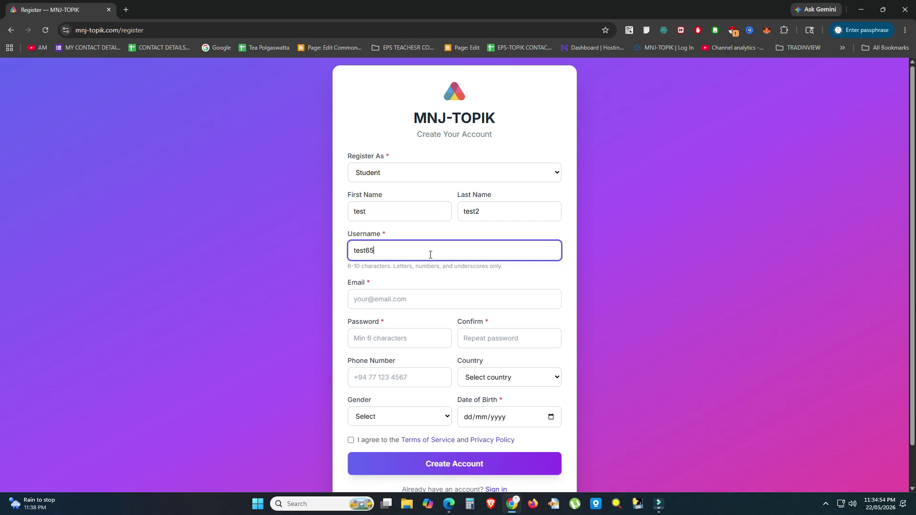
pyautogui.click(382, 298)
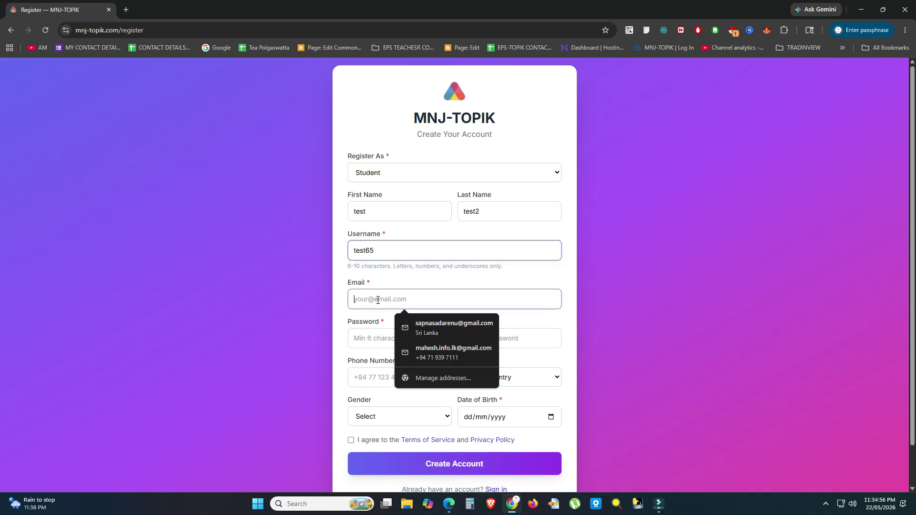
pyautogui.write('test')
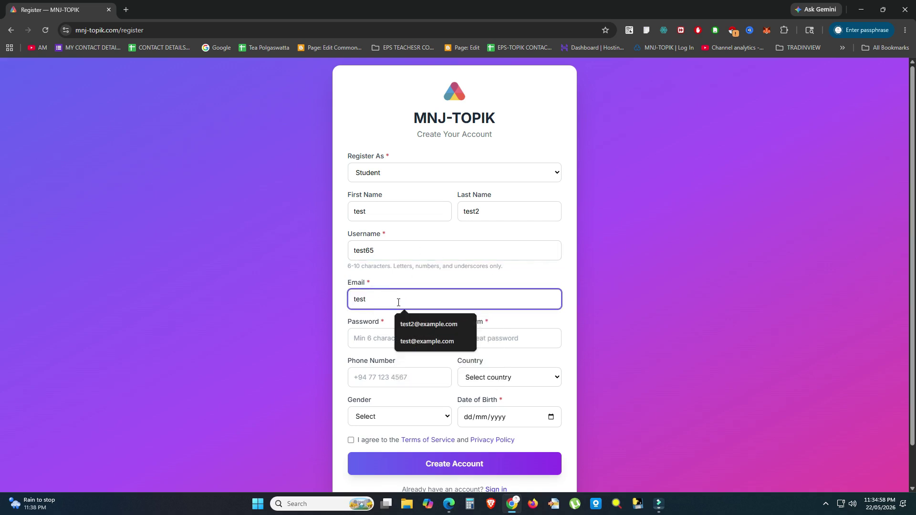
pyautogui.write('@gmail.com')
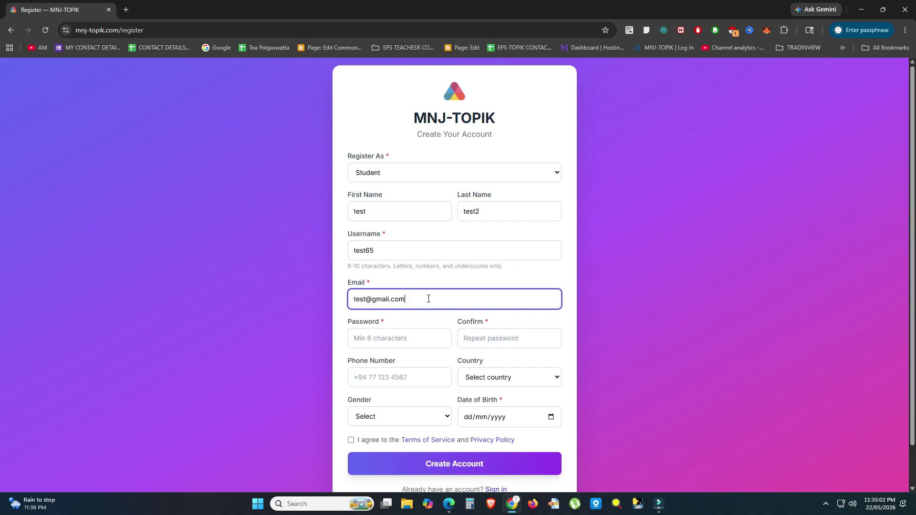
# Step: Enter the account password and its confirmation, then go back to correct the password
pyautogui.click(366, 337)
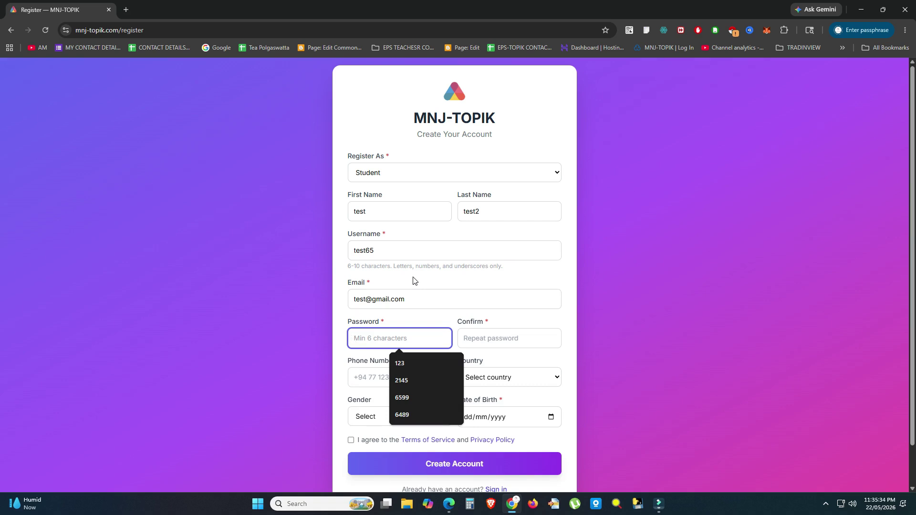
pyautogui.click(373, 341)
pyautogui.write('1')
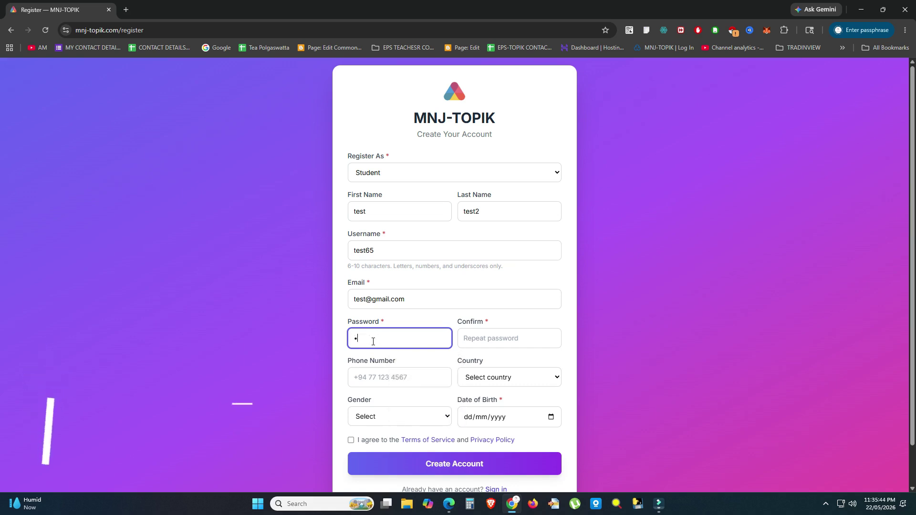
pyautogui.write('est')
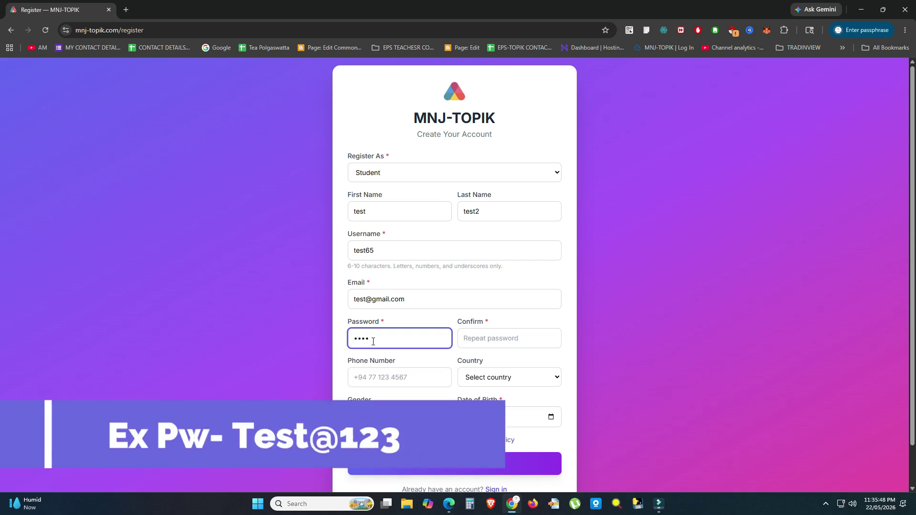
pyautogui.write('@')
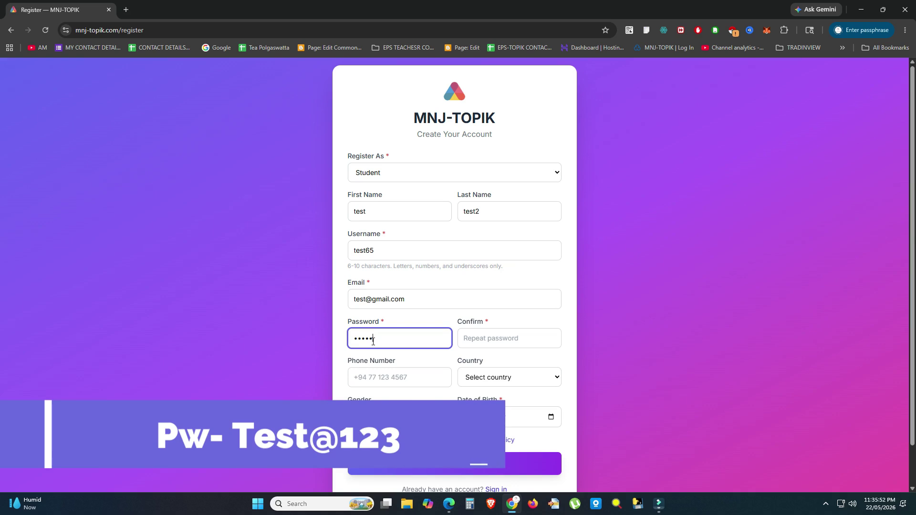
pyautogui.write('123')
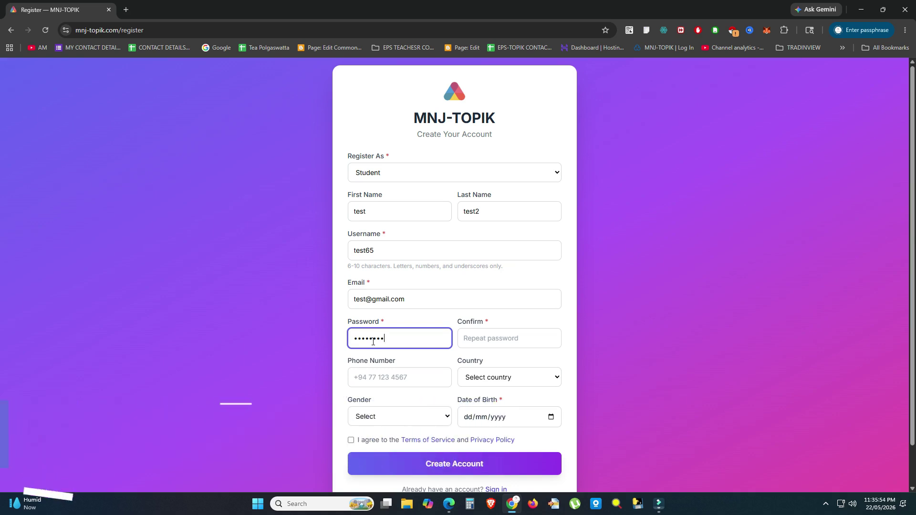
pyautogui.click(521, 341)
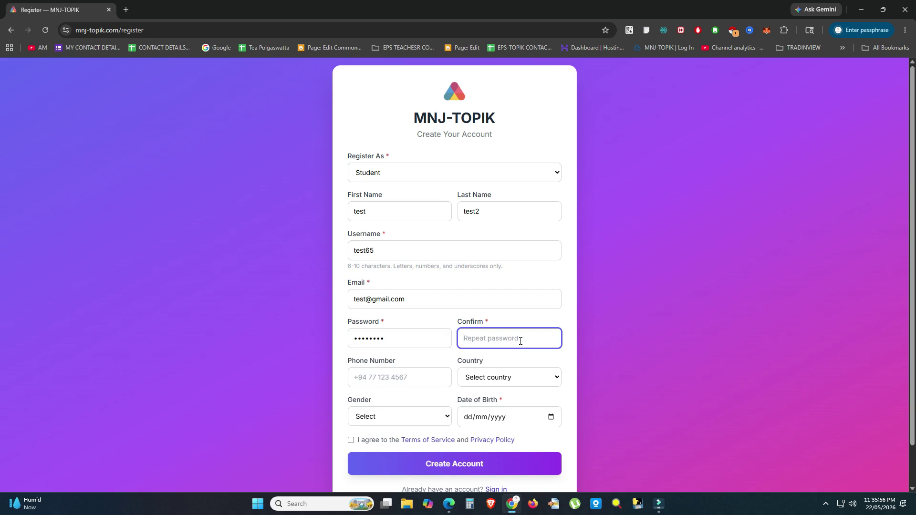
pyautogui.write('Test@12')
pyautogui.click(422, 340)
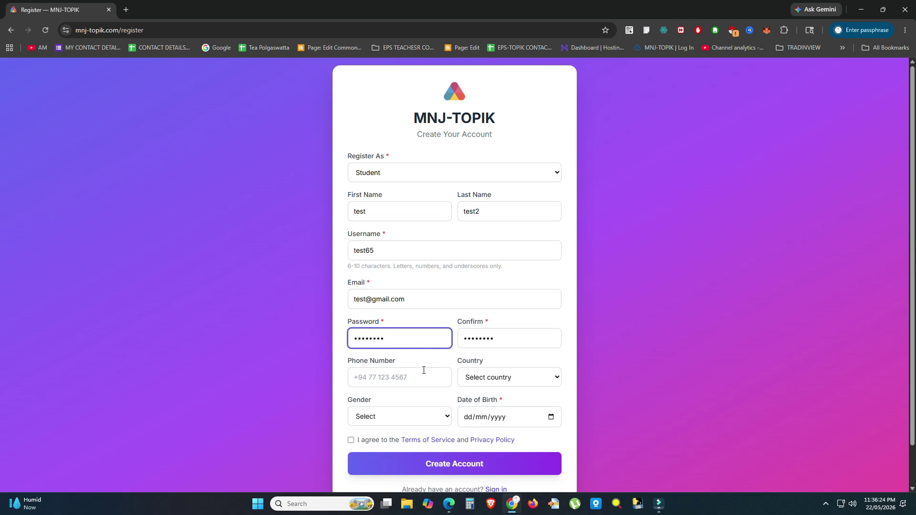
# Step: Enter the phone number and set the gender to Male
pyautogui.click(399, 379)
pyautogui.click(428, 404)
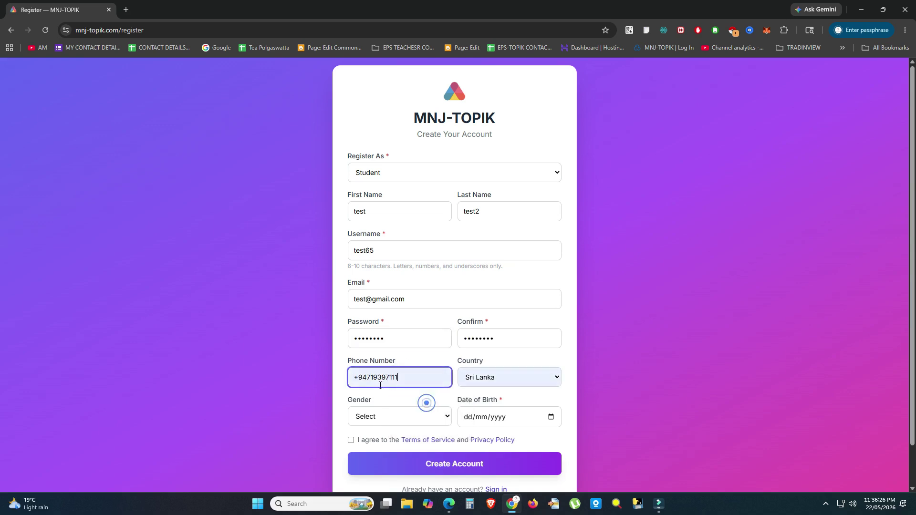
pyautogui.moveTo(400, 378); pyautogui.dragTo(359, 378)
pyautogui.write('941')
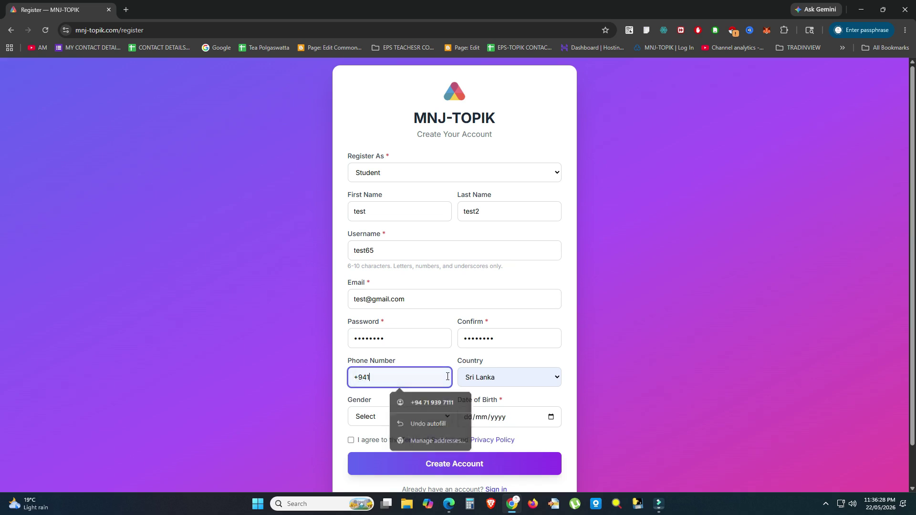
pyautogui.write('234568')
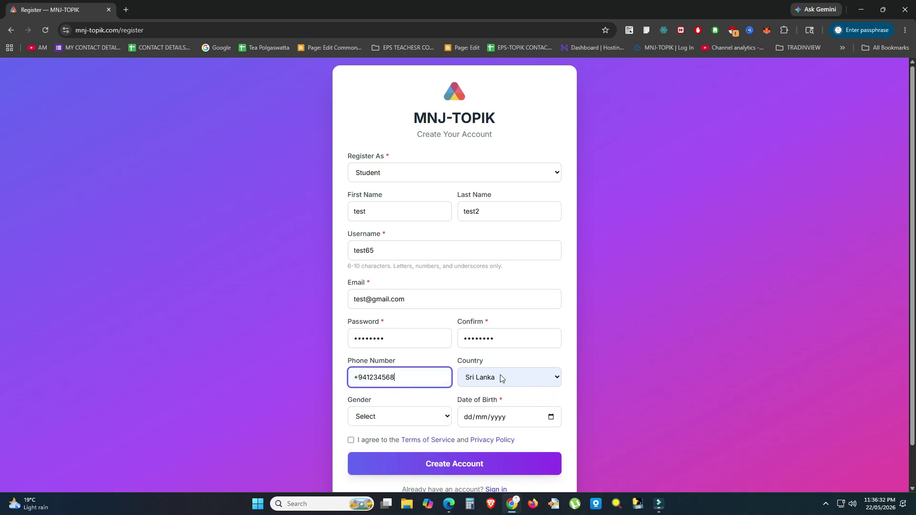
pyautogui.click(411, 419)
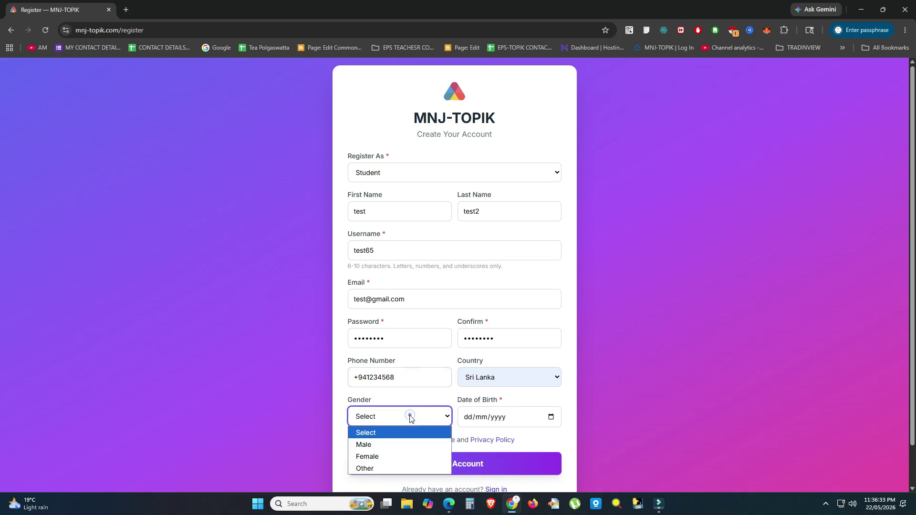
pyautogui.click(368, 441)
# Step: Set the birth date to 22/02/2023, accept the terms, and create the account
pyautogui.click(550, 418)
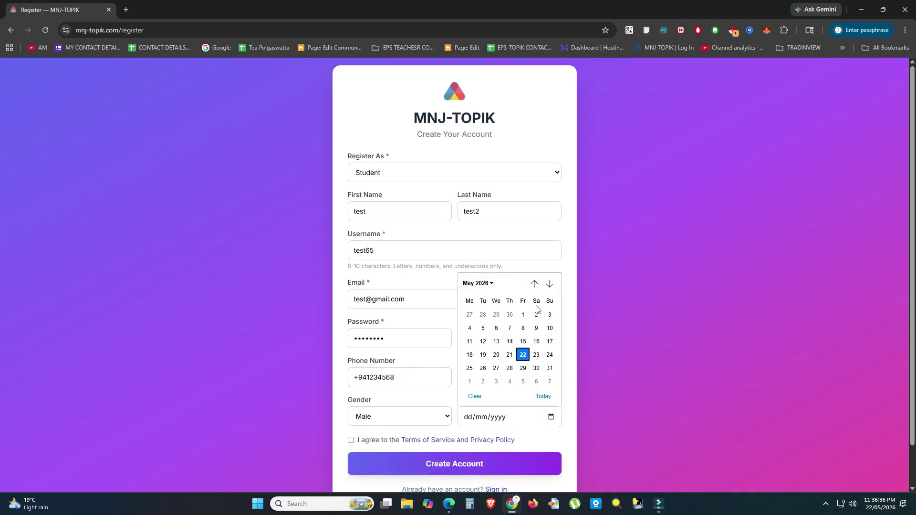
pyautogui.click(487, 285)
pyautogui.scroll(1, 496, 312)
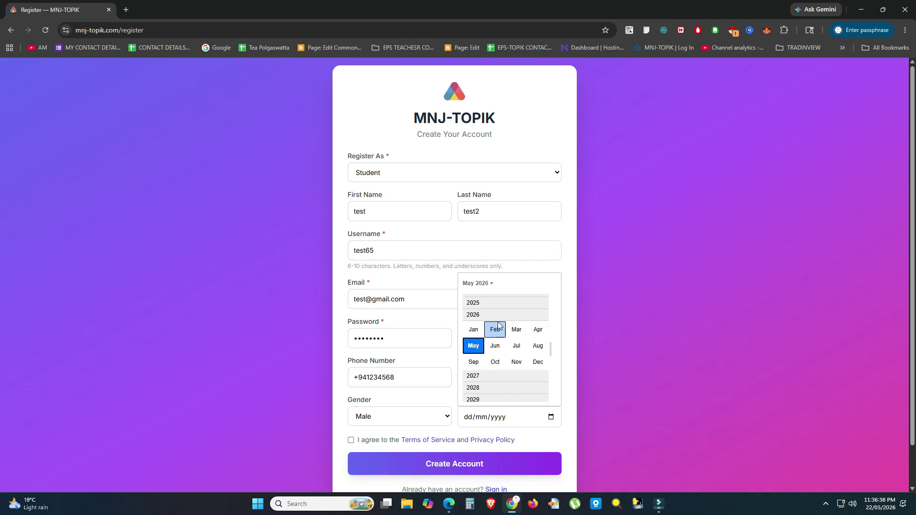
pyautogui.click(488, 287)
pyautogui.click(488, 286)
pyautogui.scroll(1, 509, 310)
pyautogui.scroll(1, 508, 313)
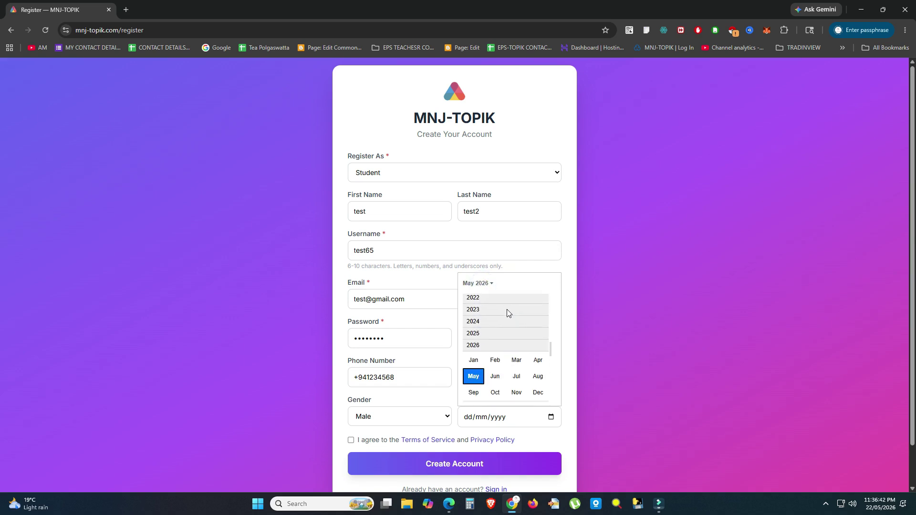
pyautogui.click(494, 310)
pyautogui.click(494, 313)
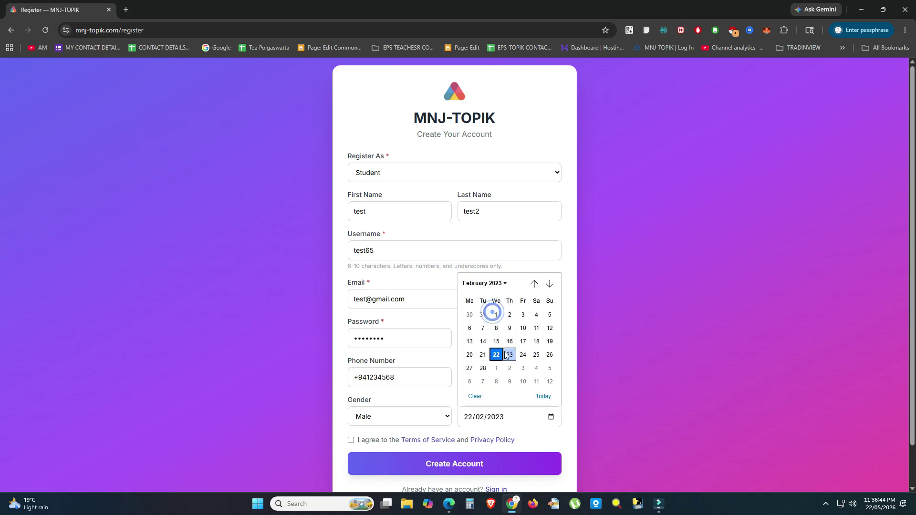
pyautogui.press('Escape')
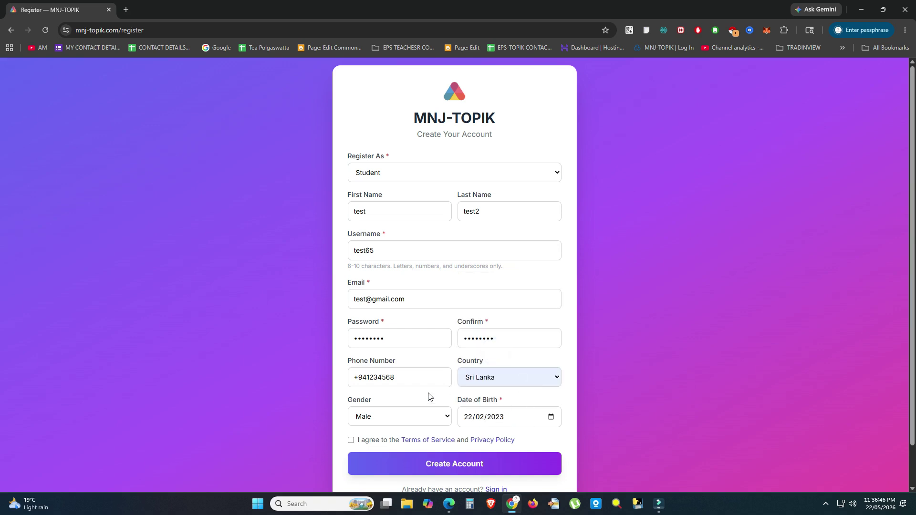
pyautogui.click(351, 440)
pyautogui.click(439, 466)
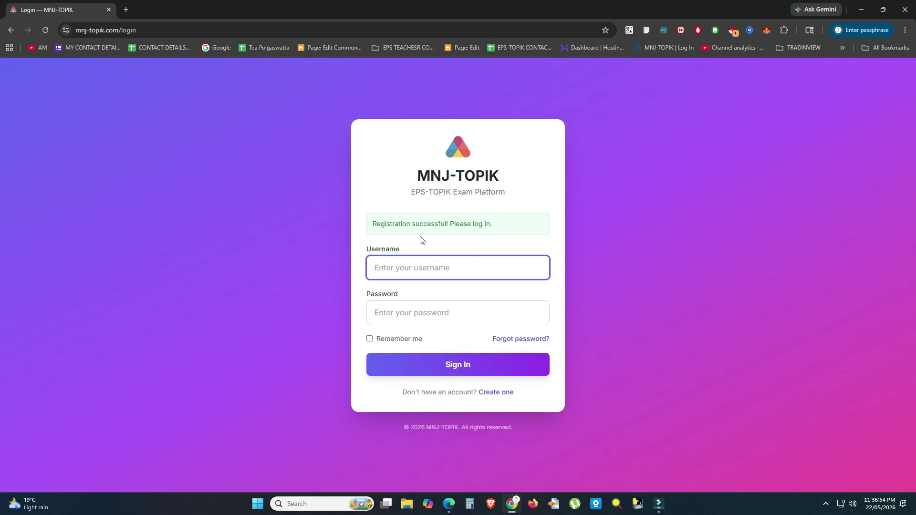
# Step: Sign in on the login page with the new account's username and password
pyautogui.tripleClick(374, 224)
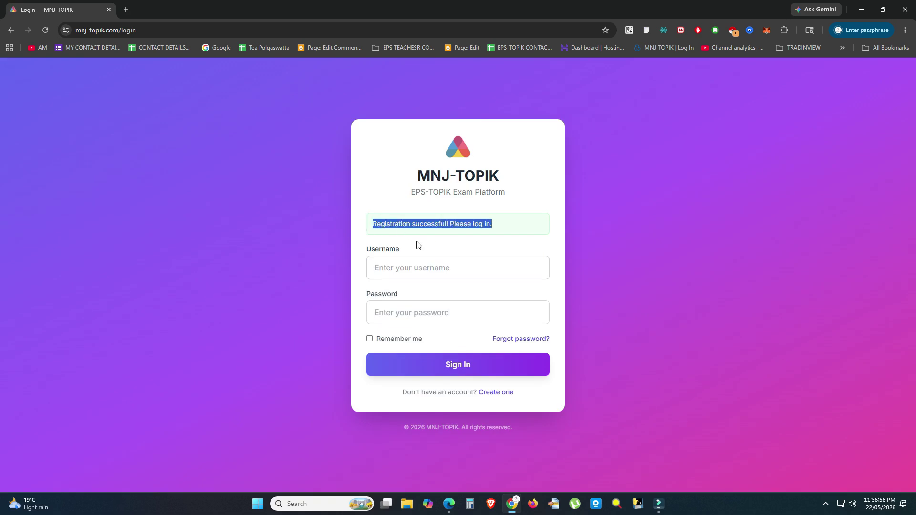
pyautogui.click(404, 264)
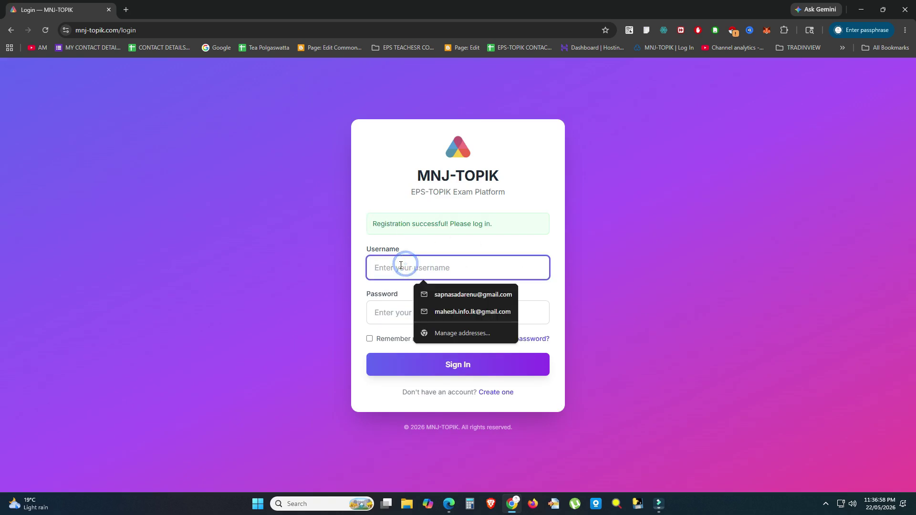
pyautogui.click(389, 311)
pyautogui.click(394, 266)
pyautogui.write('te')
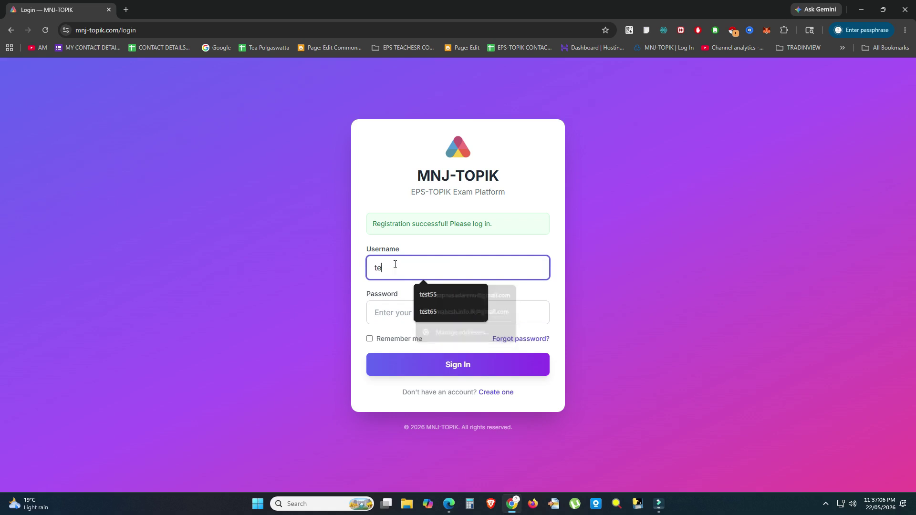
pyautogui.write('st65')
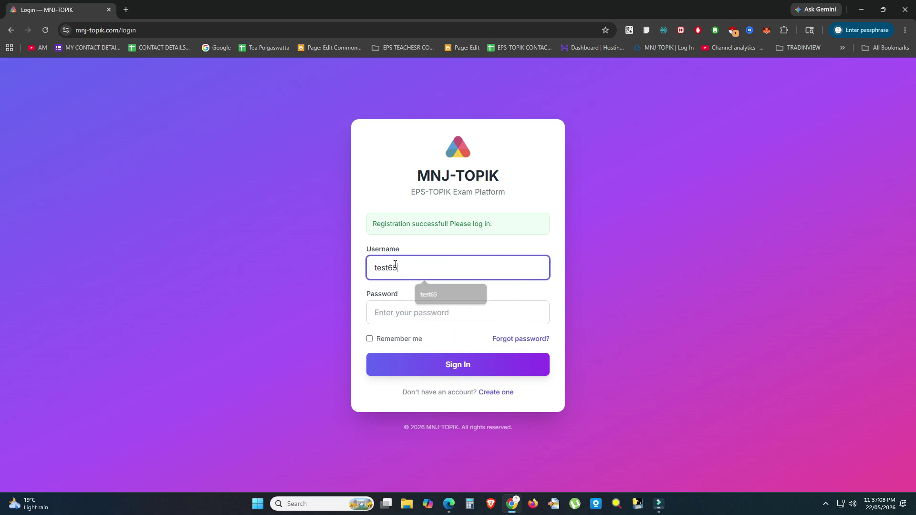
pyautogui.click(407, 304)
pyautogui.write('1')
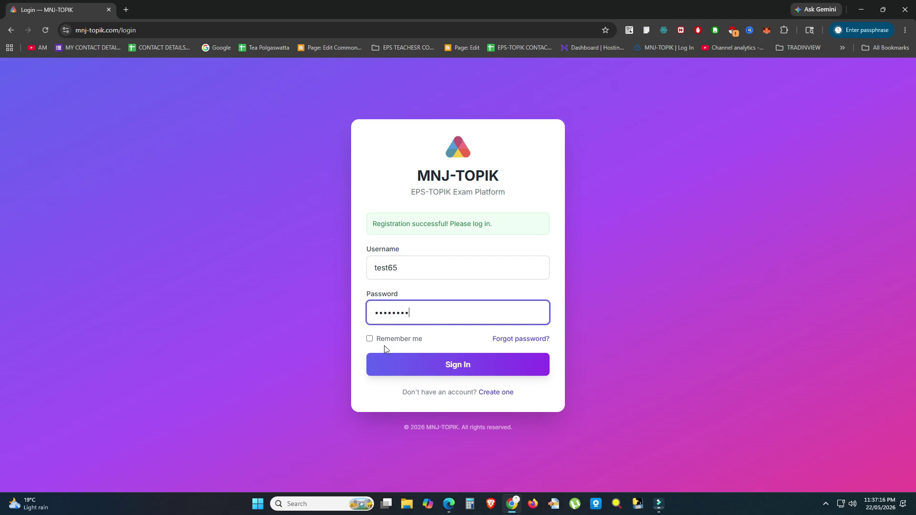
pyautogui.click(486, 370)
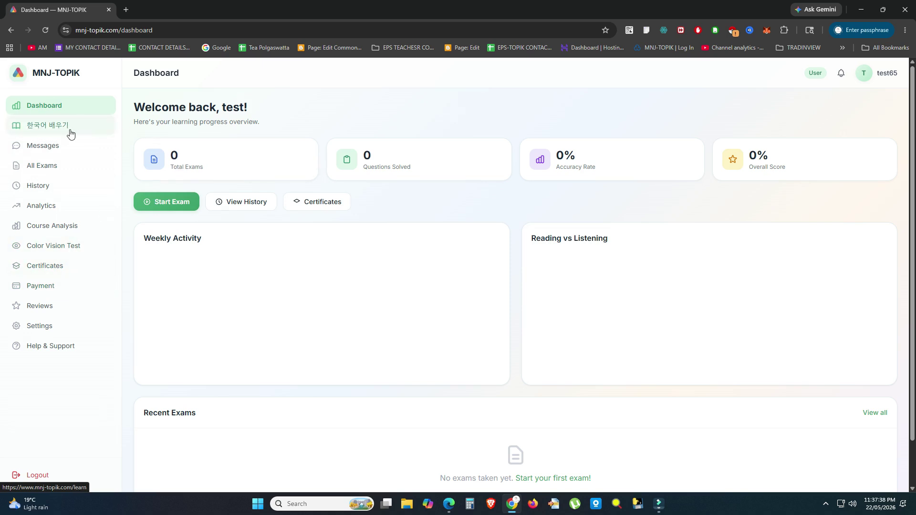
# Step: View the locked 한국어 배우기 (Learn Korean) lessons, then go to Messages
pyautogui.click(49, 127)
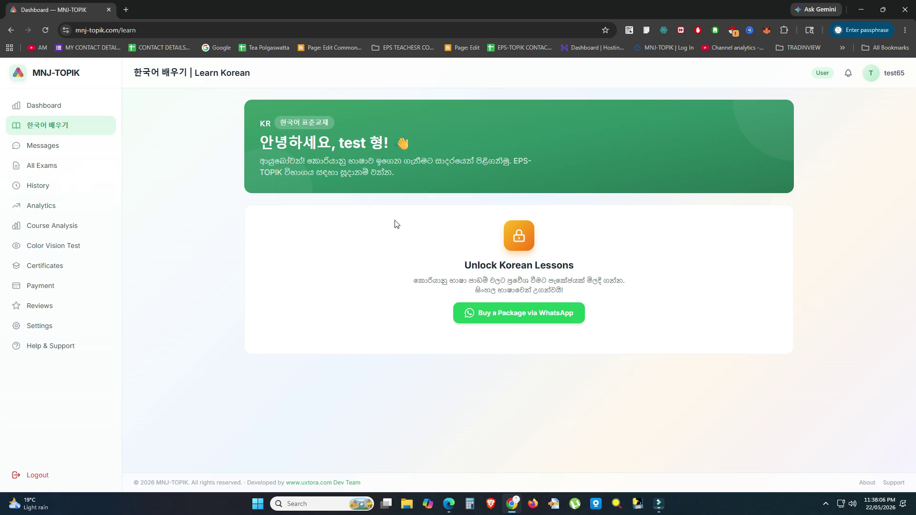
pyautogui.click(35, 143)
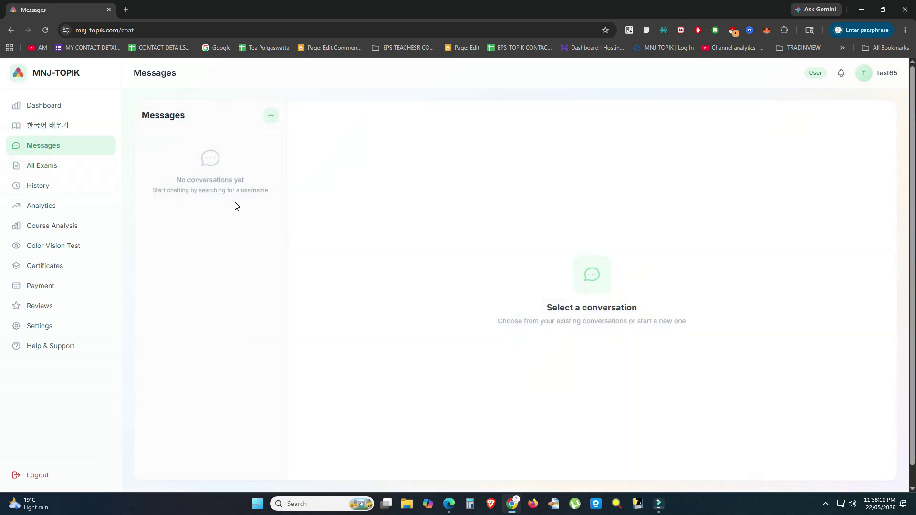
# Step: Search for a chat partner by username, cancel the search, and go to All Exams
pyautogui.click(271, 115)
pyautogui.click(191, 141)
pyautogui.write('test')
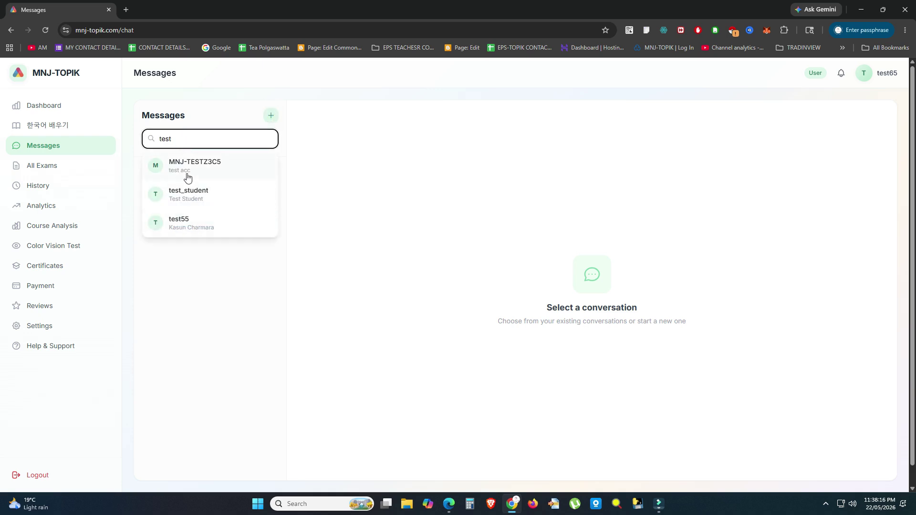
pyautogui.press('BackSpace')
pyautogui.press('BackSpace')
pyautogui.click(174, 312)
pyautogui.click(64, 167)
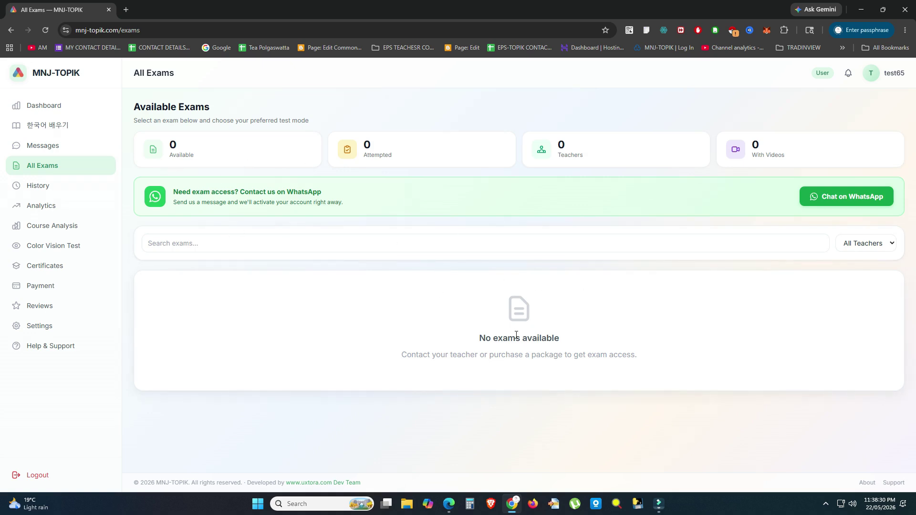
# Step: Visit the History and Analytics pages, ending on Course Analysis showing 0/744 lessons
pyautogui.click(34, 185)
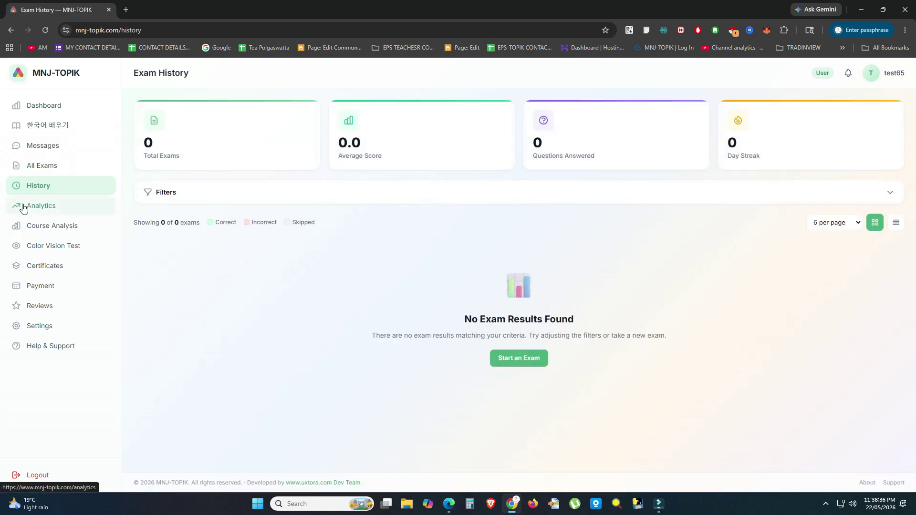
pyautogui.click(44, 203)
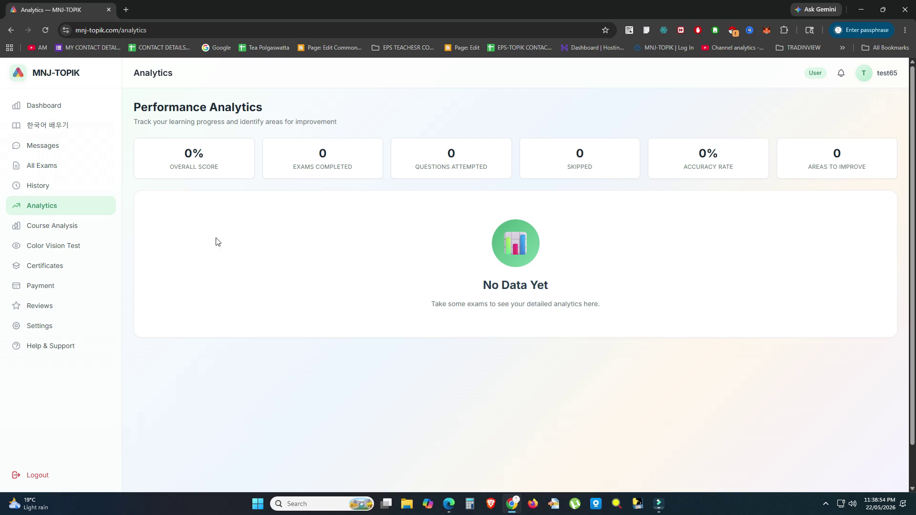
pyautogui.click(74, 233)
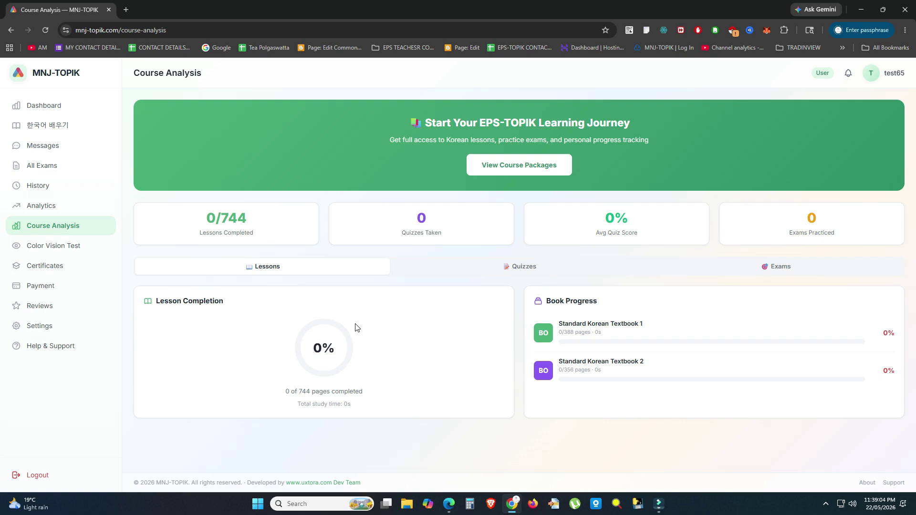
# Step: View the Color Vision Test and the Certificates page, then go to Payment
pyautogui.click(64, 247)
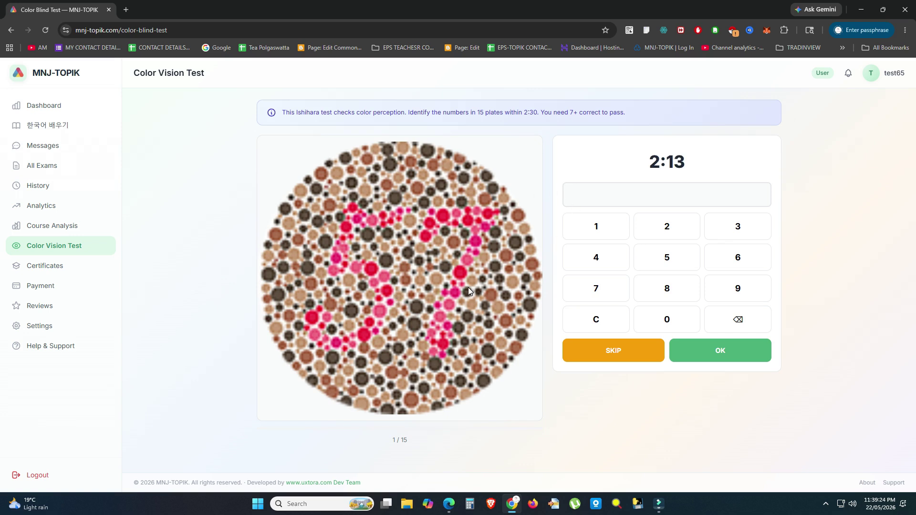
pyautogui.click(40, 265)
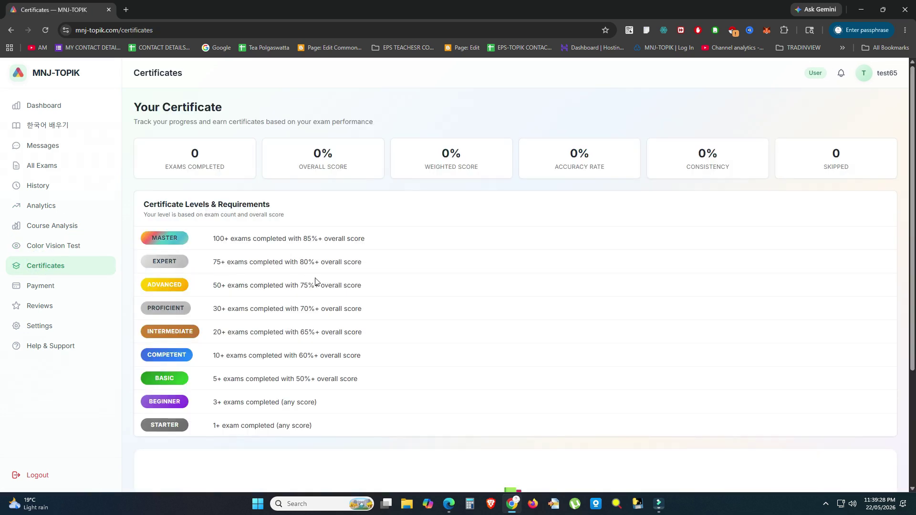
pyautogui.scroll(-3, 318, 289)
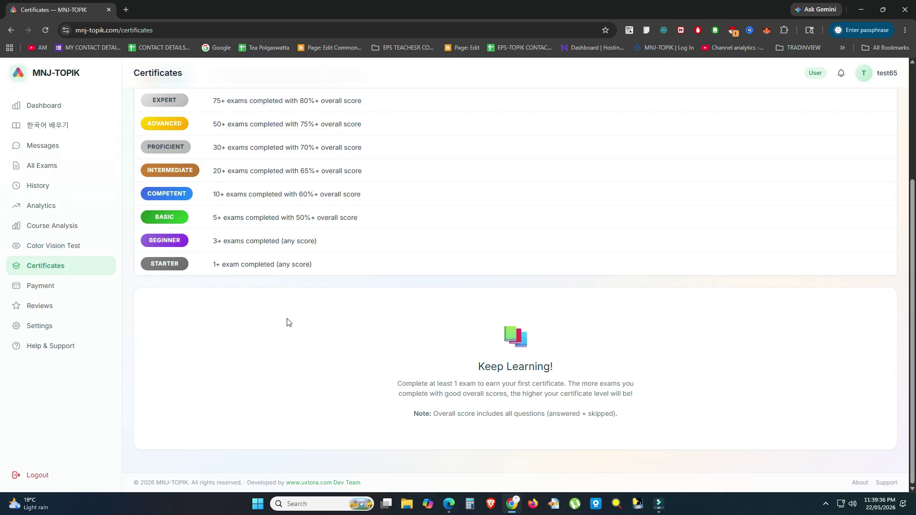
pyautogui.click(42, 287)
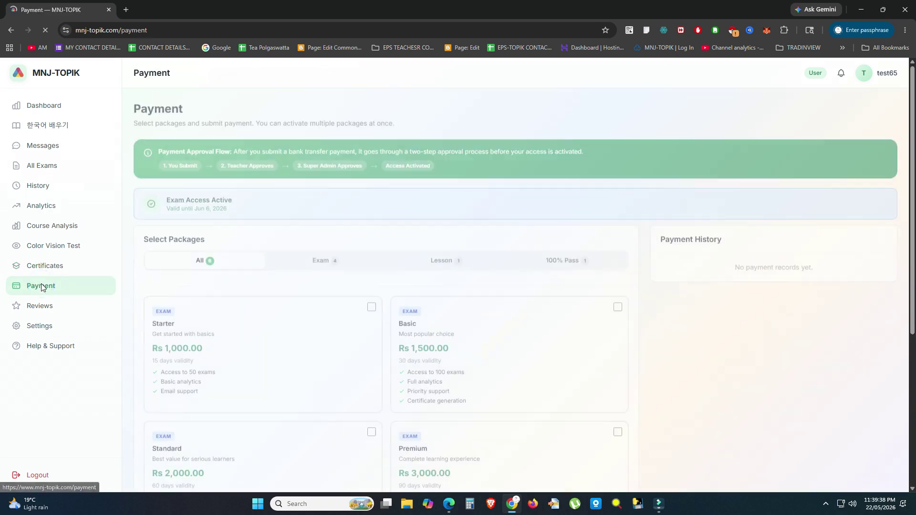
# Step: Select the Basic package for a Rs 1,500 total and review the payment methods
pyautogui.scroll(-3, 370, 299)
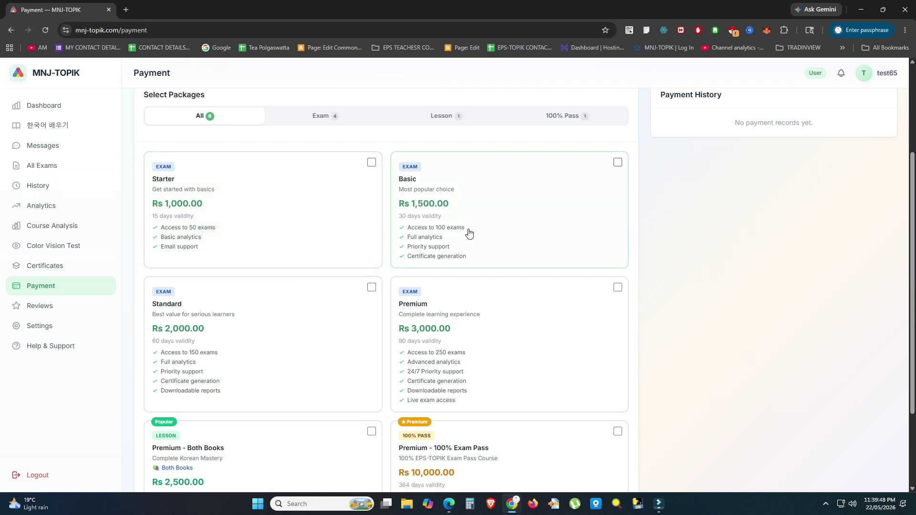
pyautogui.click(524, 176)
pyautogui.scroll(-6, 382, 310)
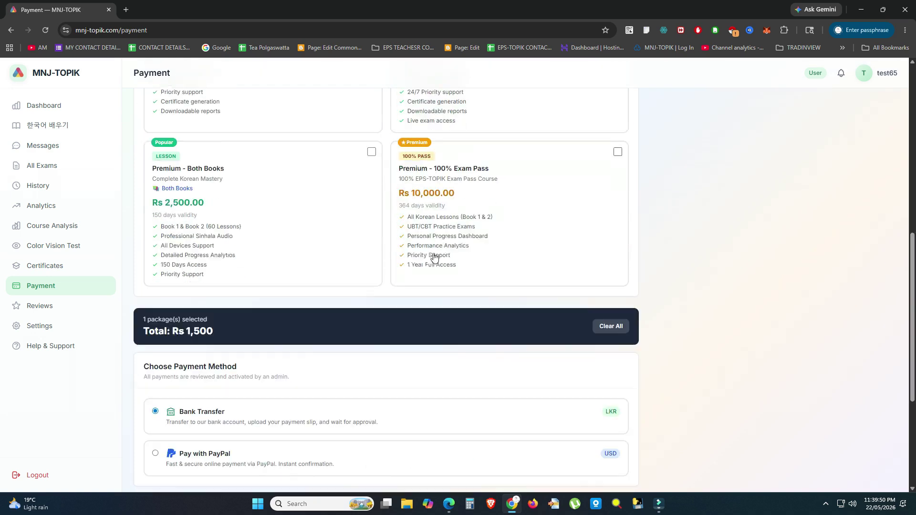
pyautogui.scroll(-3, 171, 342)
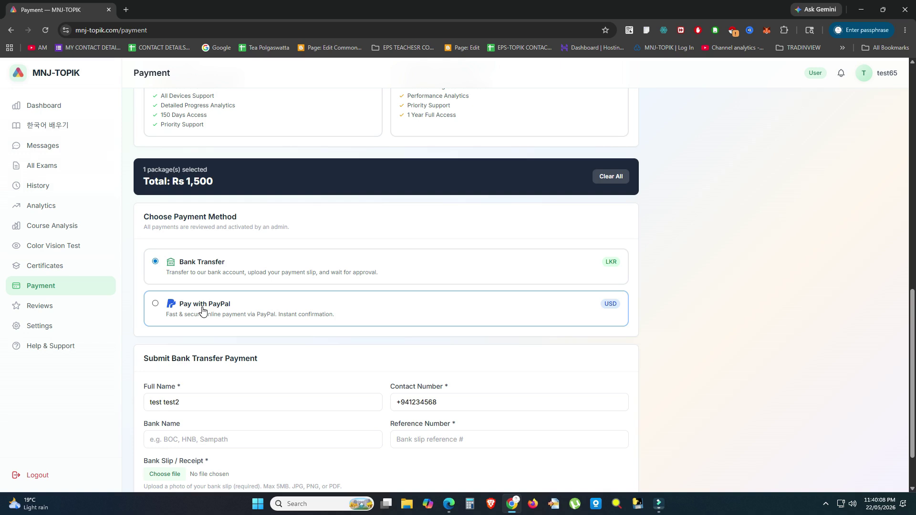
pyautogui.scroll(10, 202, 310)
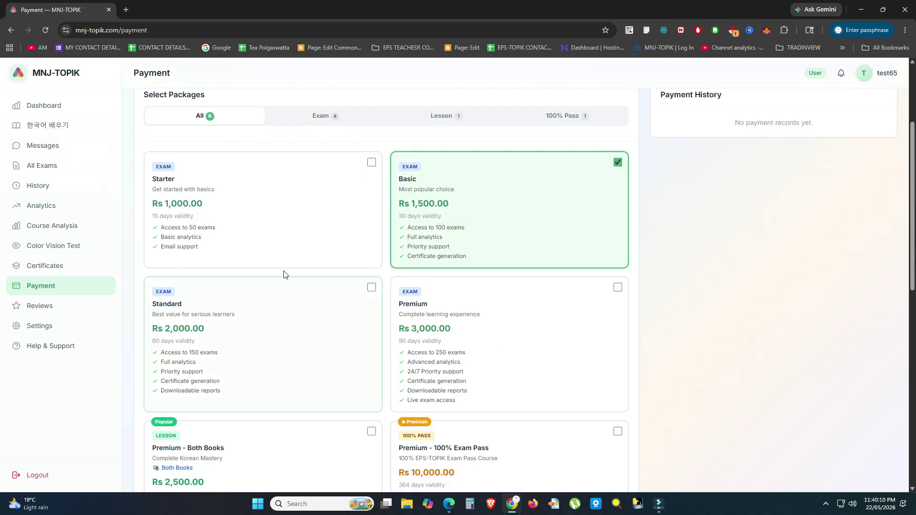
pyautogui.scroll(-1, 465, 222)
pyautogui.scroll(-3, 465, 222)
pyautogui.scroll(-6, 405, 219)
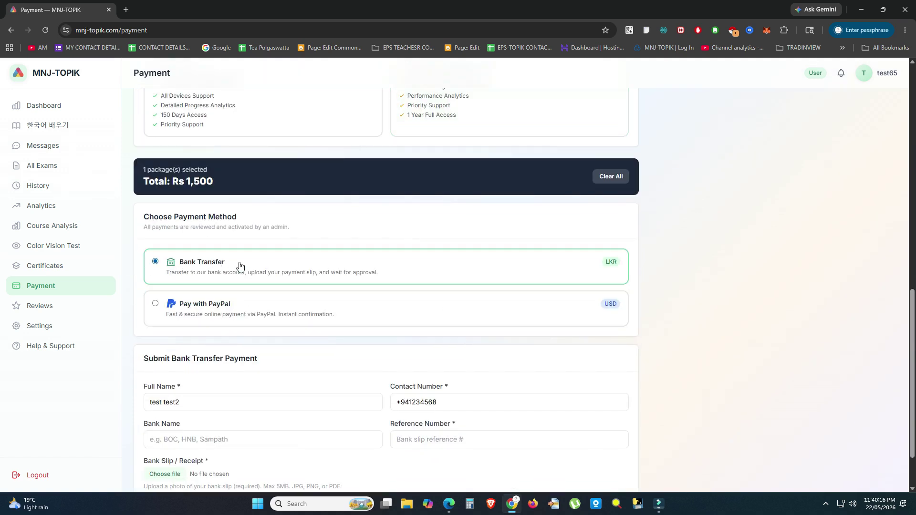
pyautogui.scroll(6, 268, 281)
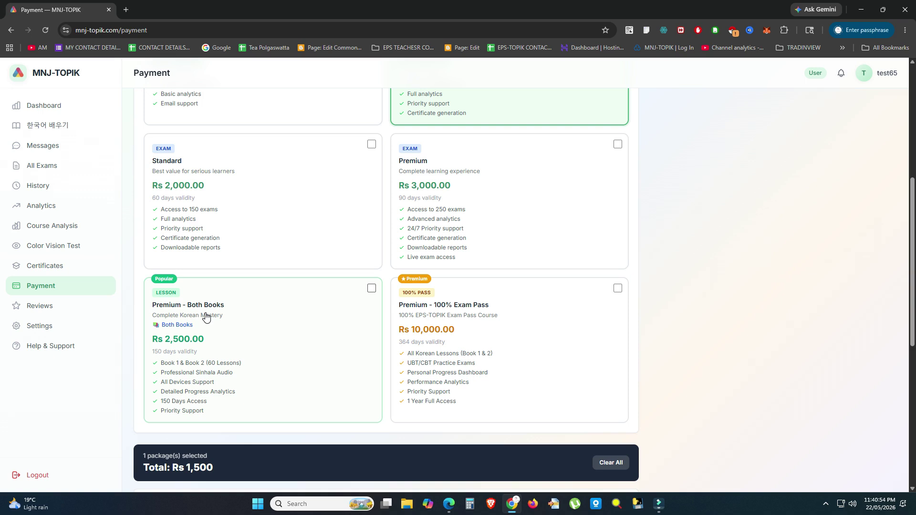
# Step: Settle on the Basic and Premium - Both Books packages for a Rs 4,000 total
pyautogui.click(527, 316)
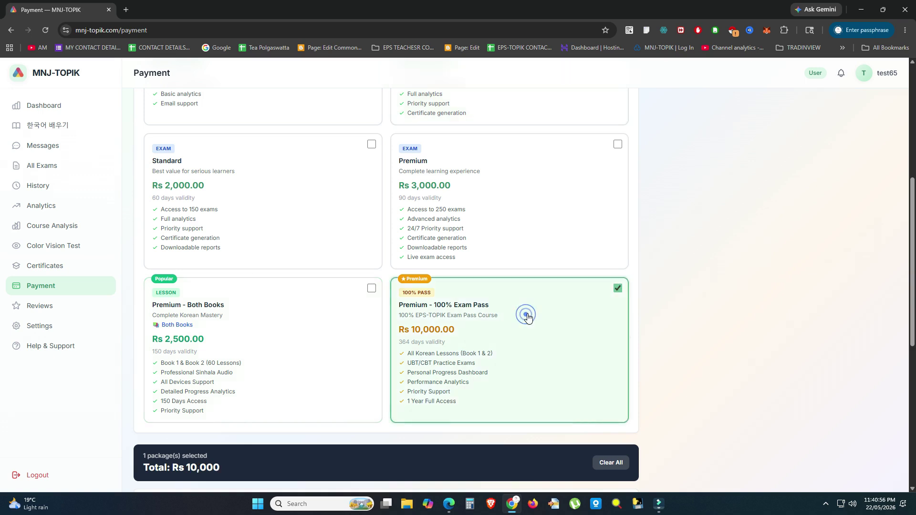
pyautogui.click(527, 316)
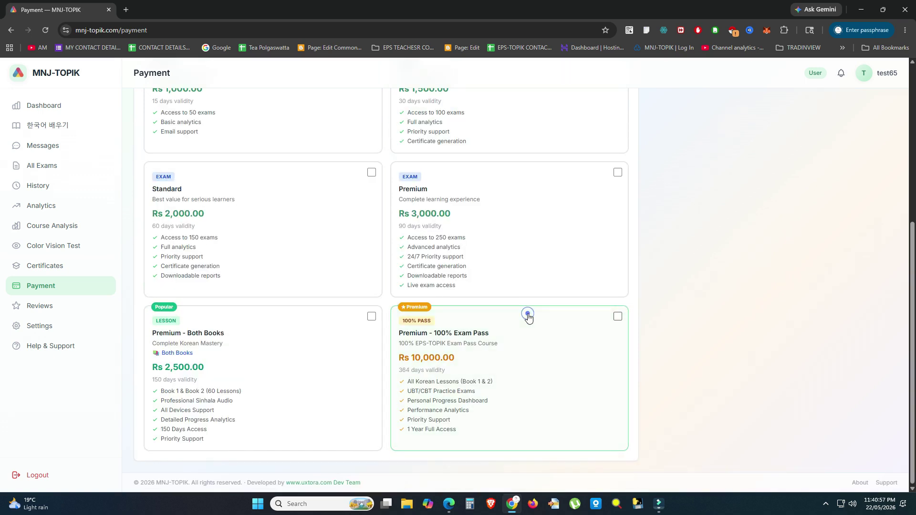
pyautogui.click(250, 351)
pyautogui.click(275, 330)
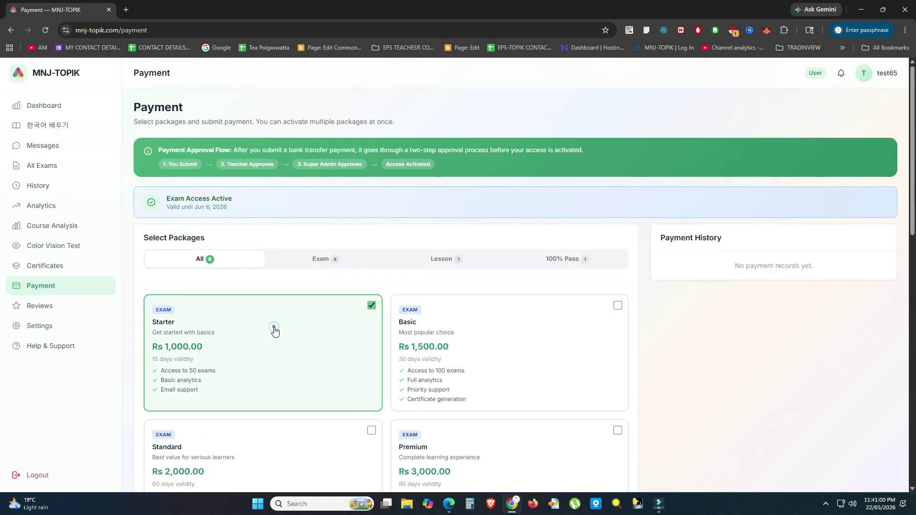
pyautogui.scroll(-3, 229, 321)
pyautogui.click(454, 204)
pyautogui.scroll(-6, 342, 239)
pyautogui.scroll(3, 224, 215)
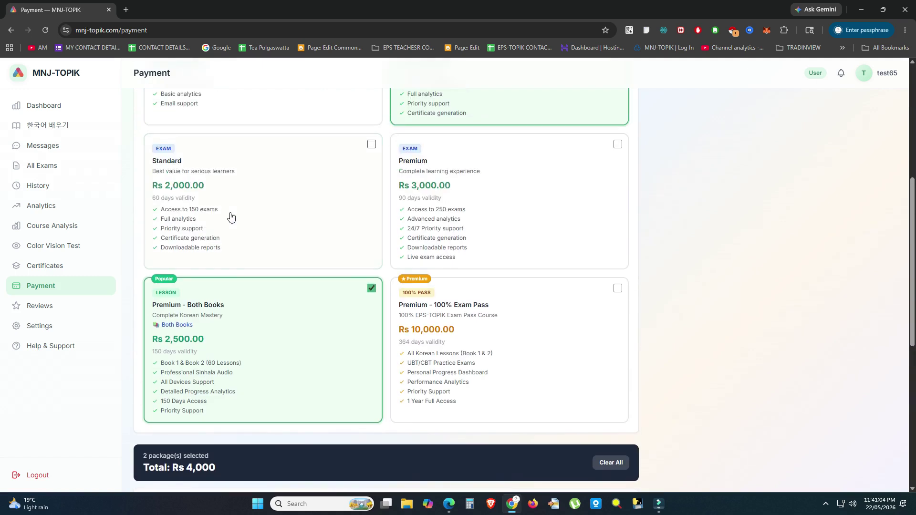
pyautogui.scroll(3, 338, 284)
pyautogui.scroll(-3, 428, 206)
pyautogui.scroll(-3, 300, 342)
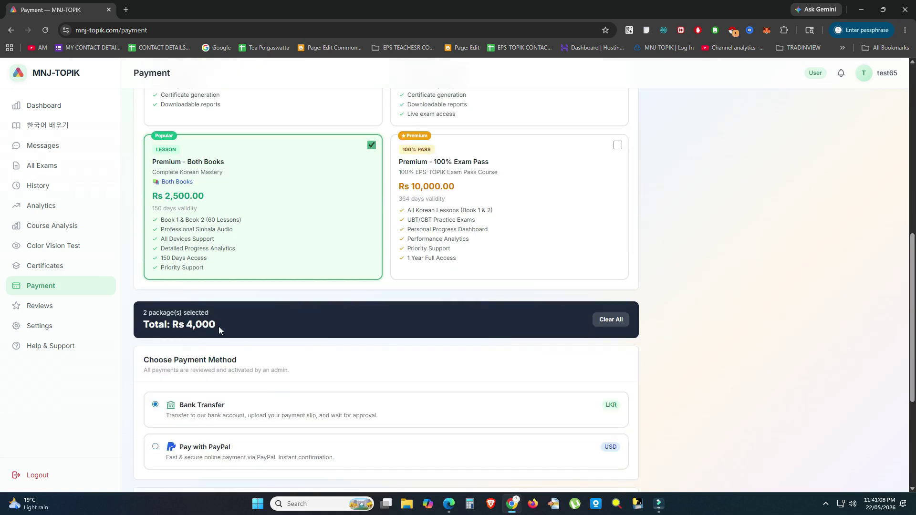
pyautogui.moveTo(188, 324); pyautogui.dragTo(276, 325)
pyautogui.scroll(-3, 277, 324)
# Step: Choose Bank Transfer as the payment method and begin entering the bank name
pyautogui.click(223, 268)
pyautogui.scroll(-2, 352, 282)
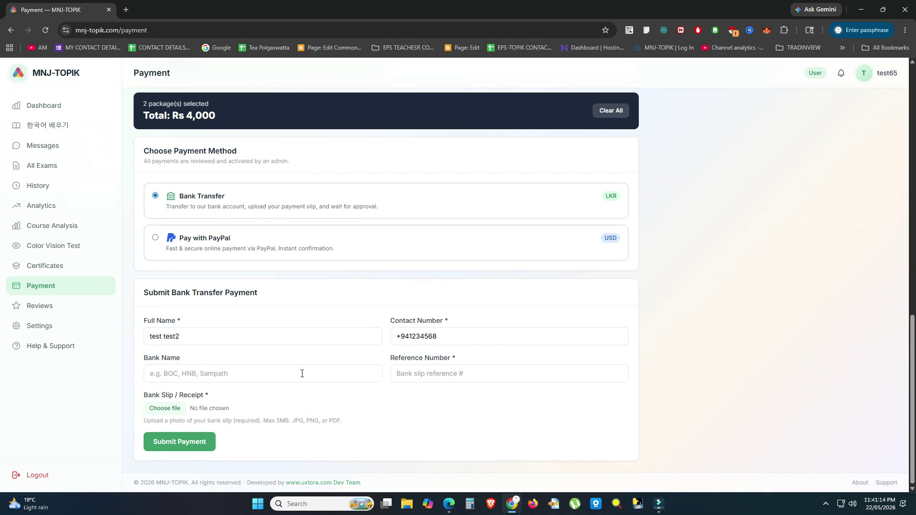
pyautogui.click(199, 374)
# Step: Fill the bank transfer form with bank name boc and reference number 123456
pyautogui.click(211, 397)
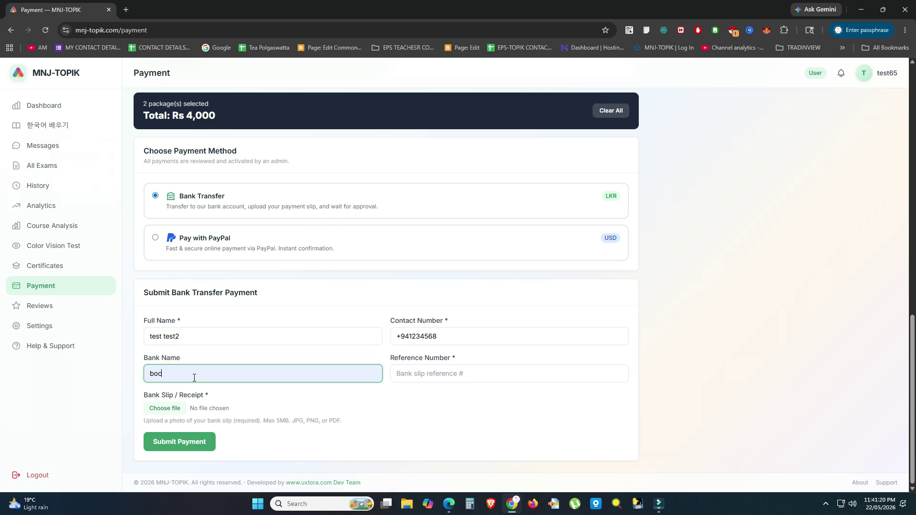
pyautogui.click(483, 378)
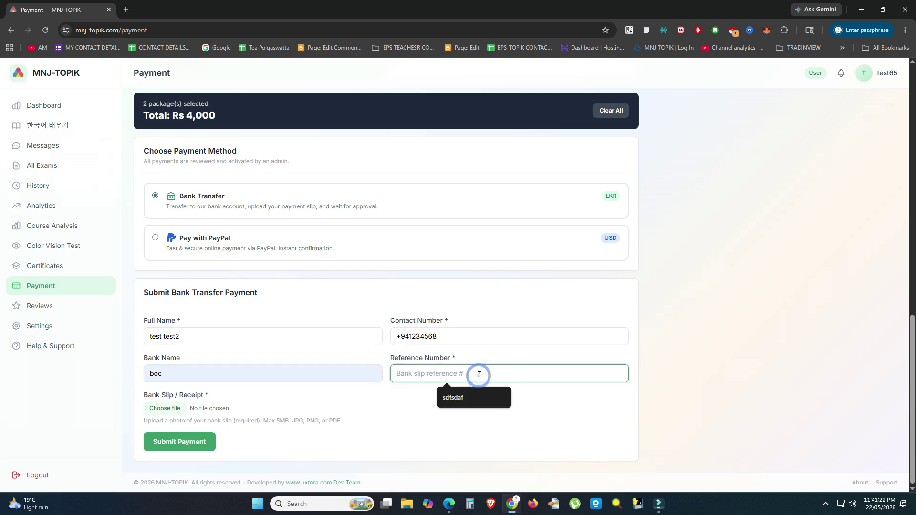
pyautogui.write('123456')
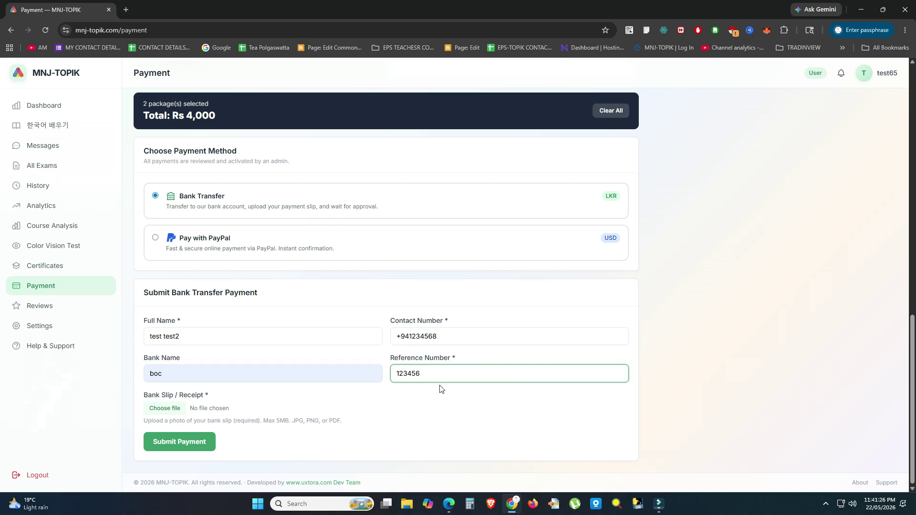
pyautogui.click(441, 389)
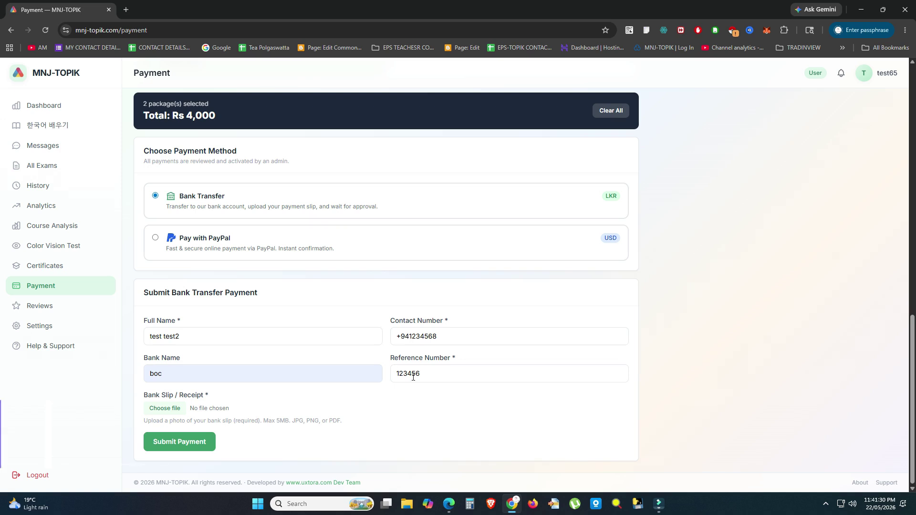
pyautogui.click(446, 376)
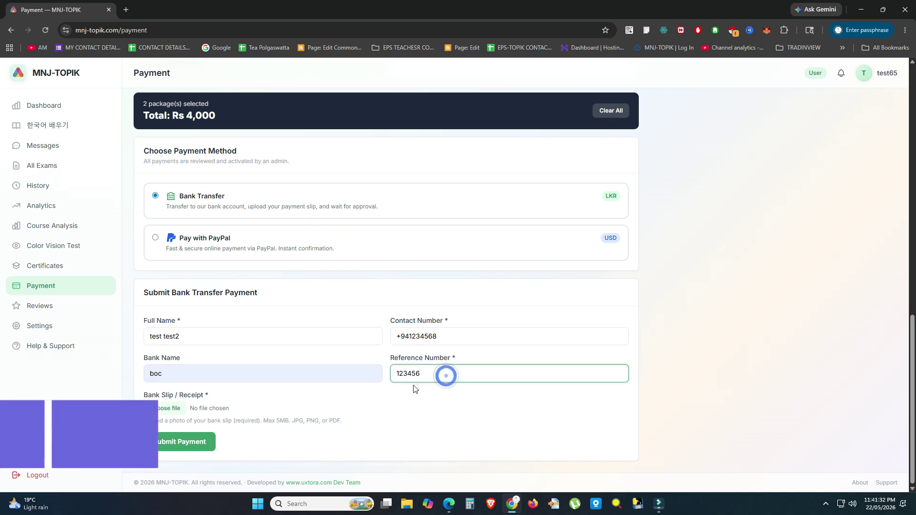
# Step: Attach the MNJ-TOPIK certificate JPG as the bank slip and submit the payment
pyautogui.click(170, 405)
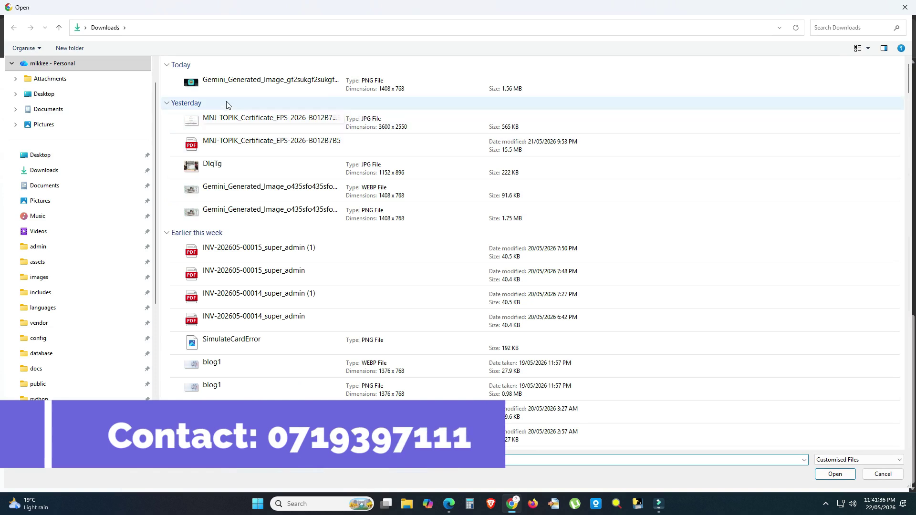
pyautogui.doubleClick(231, 119)
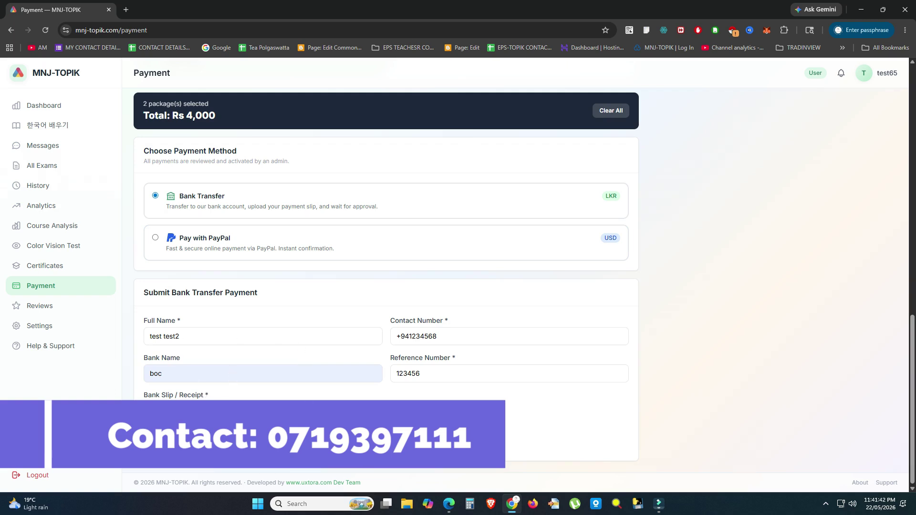
pyautogui.press('F5')
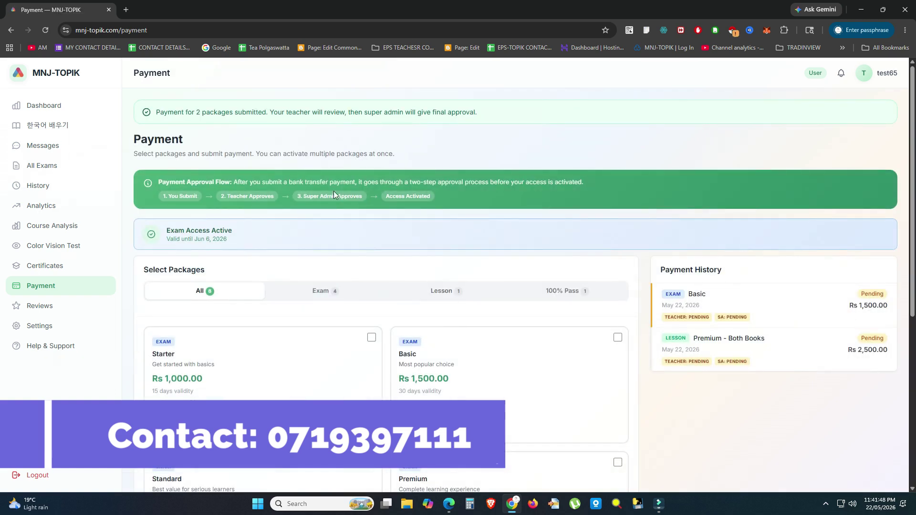
# Step: Review the confirmation and pending Basic (Rs 1,500.00) and Premium - Both Books (Rs 2,500.00) entries
pyautogui.moveTo(156, 112); pyautogui.dragTo(293, 112)
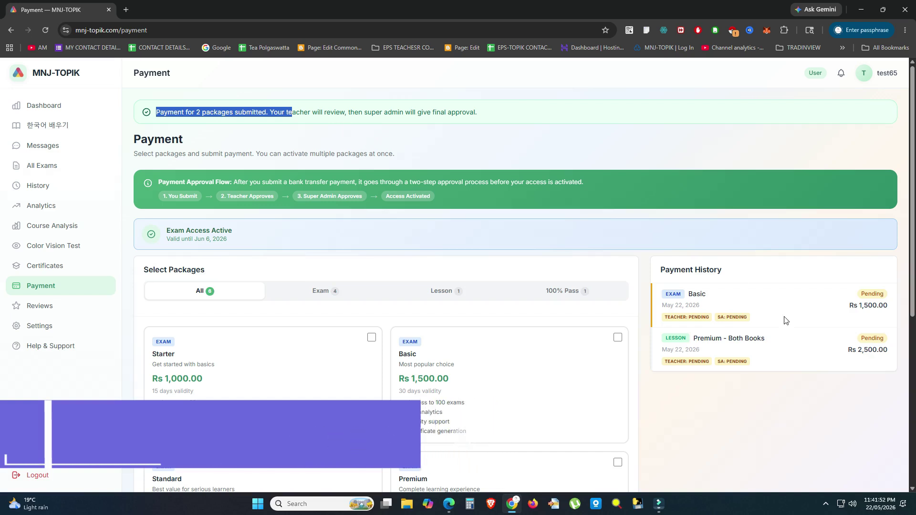
pyautogui.click(753, 422)
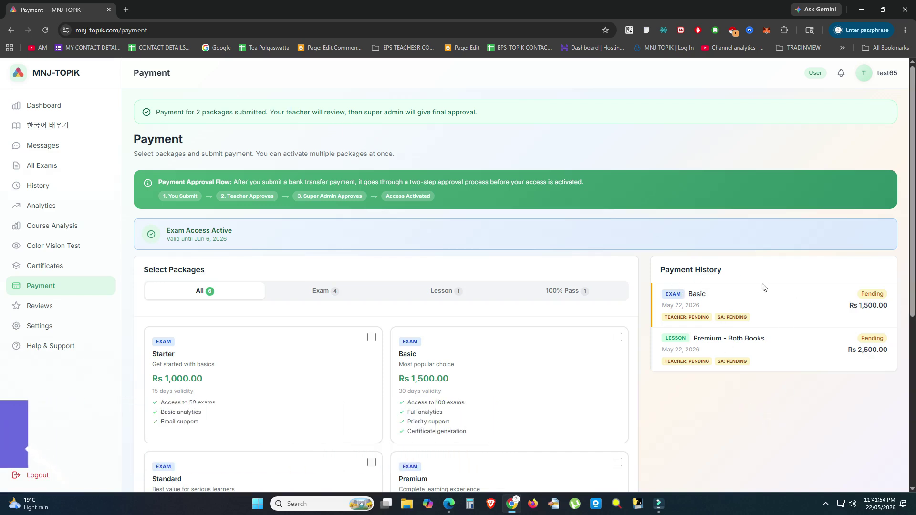